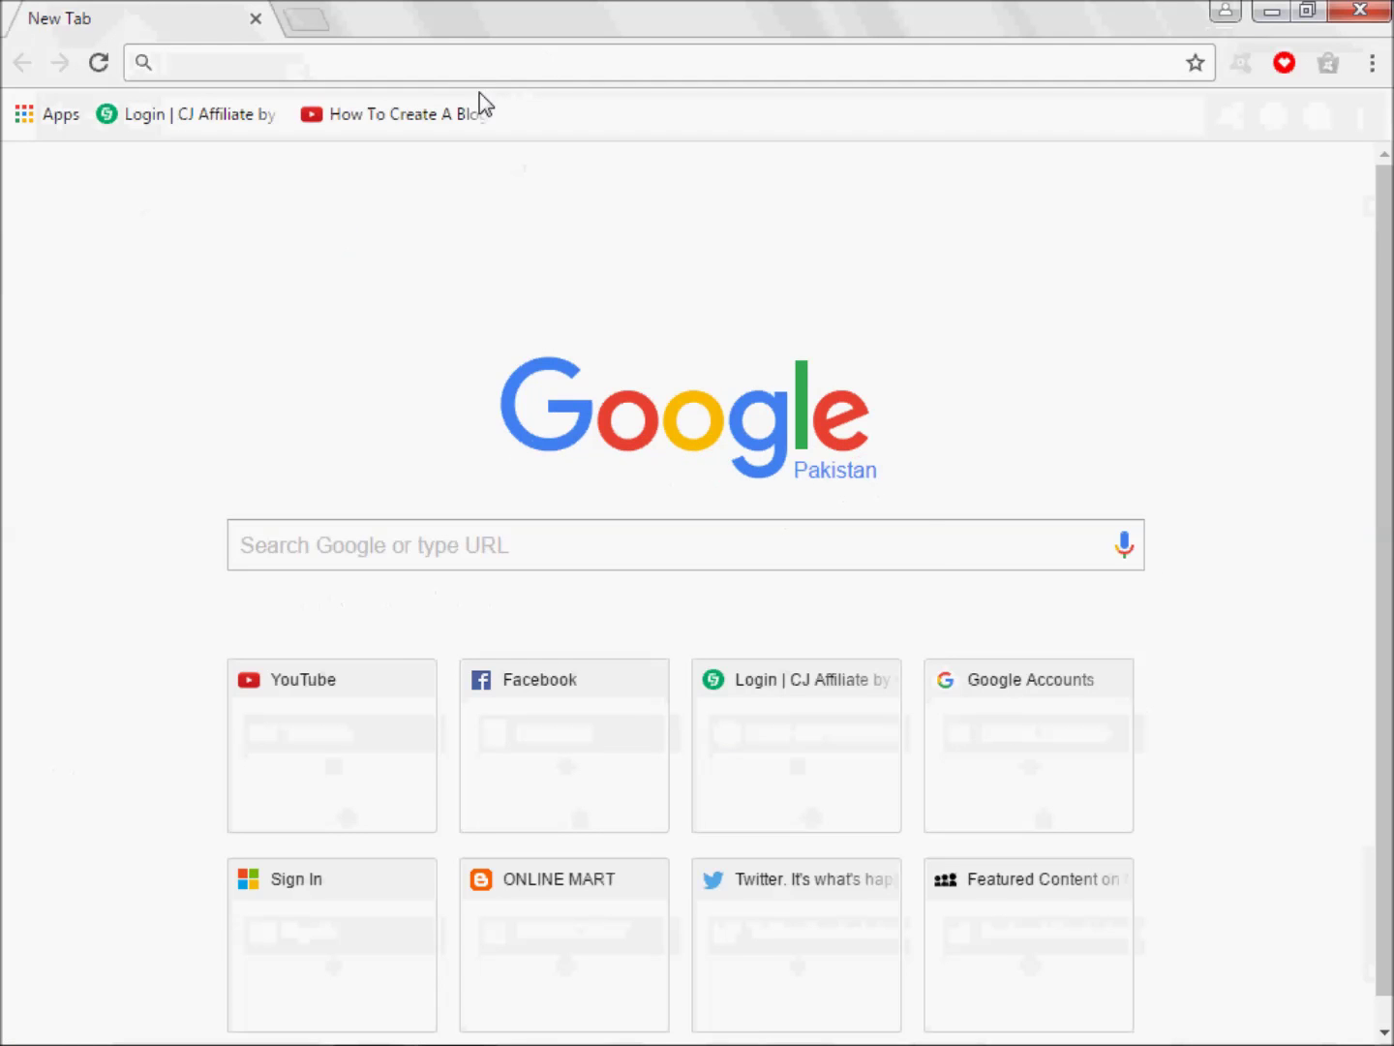
- Go to jktricks.com/mirrorgo in Chrome, which redirects to Wondershare's MirrorGo page
text(jk)
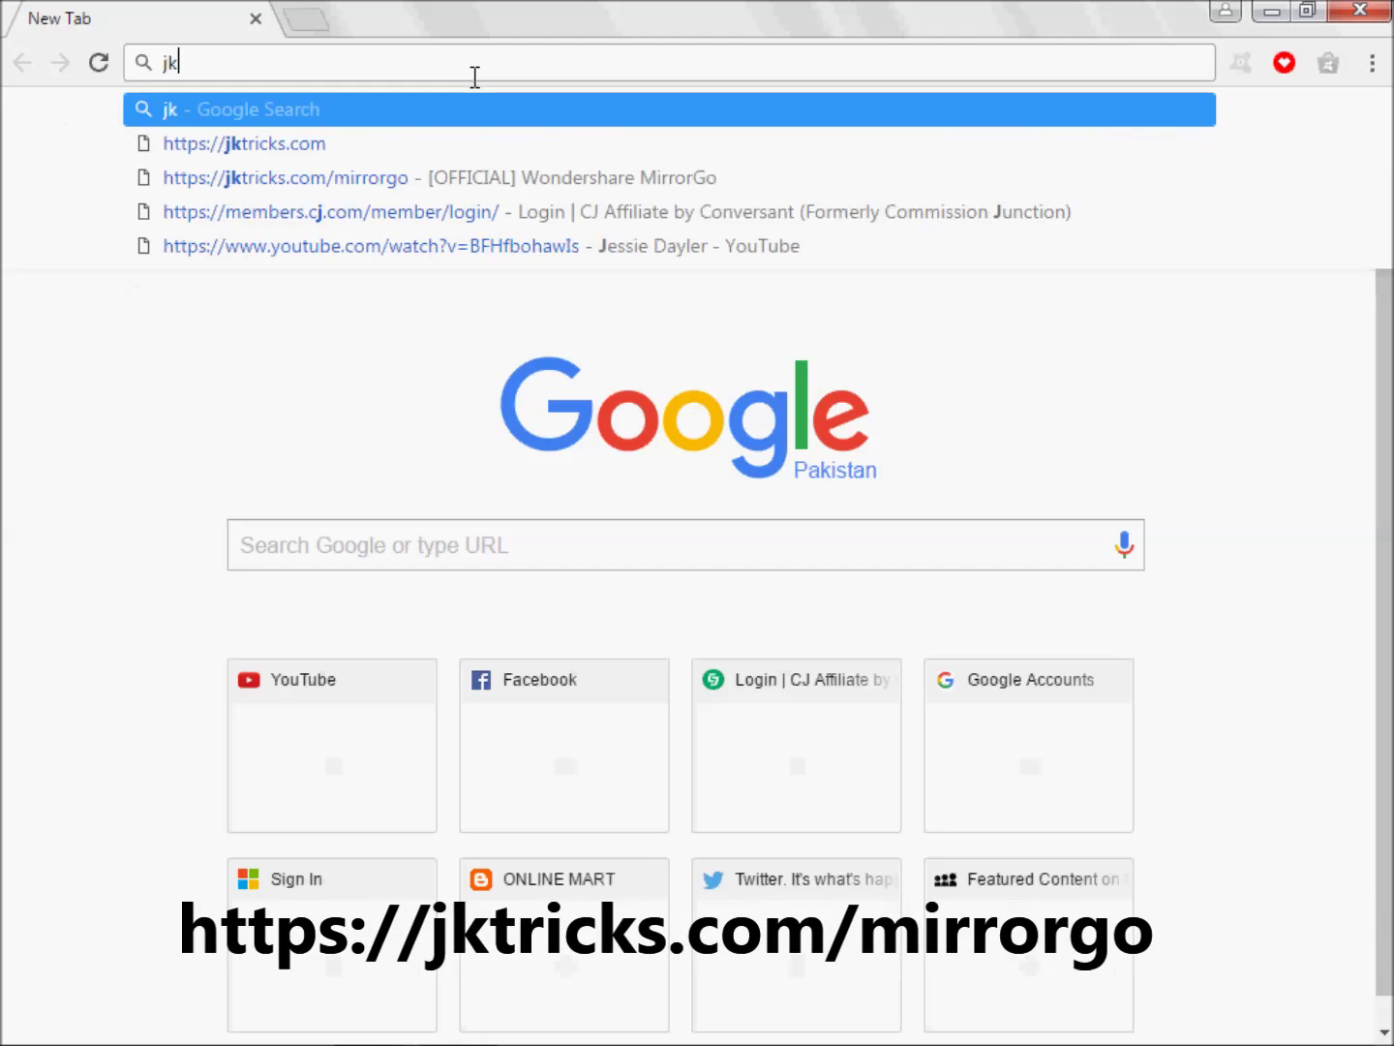
key(Down)
key(Down)
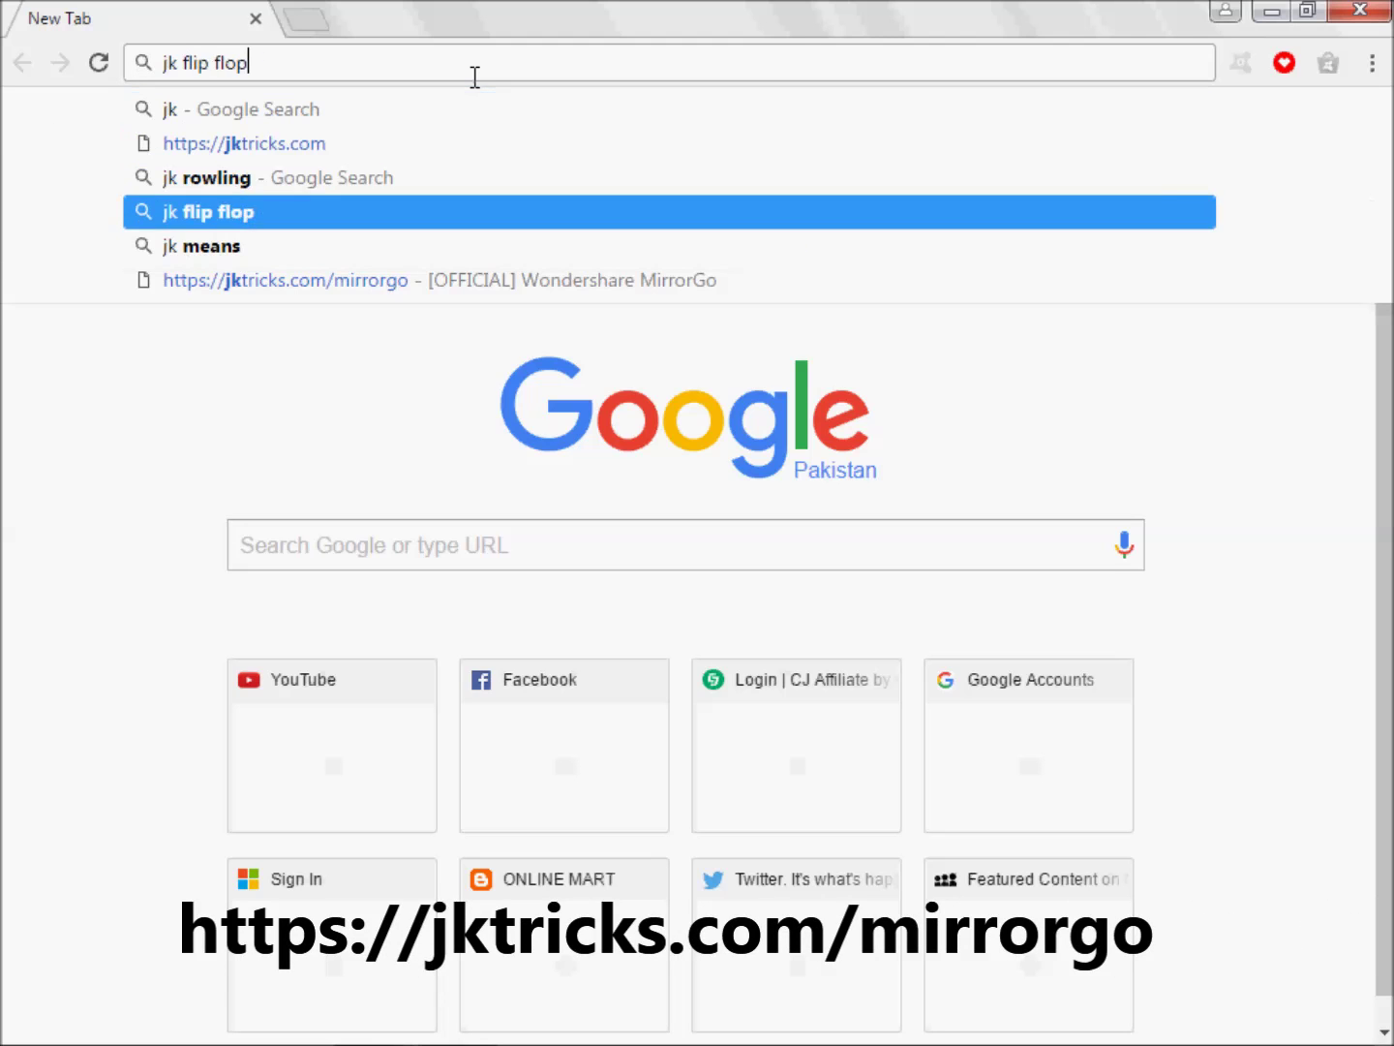
key(Down)
key(Down)
key(Down)
key(Return)
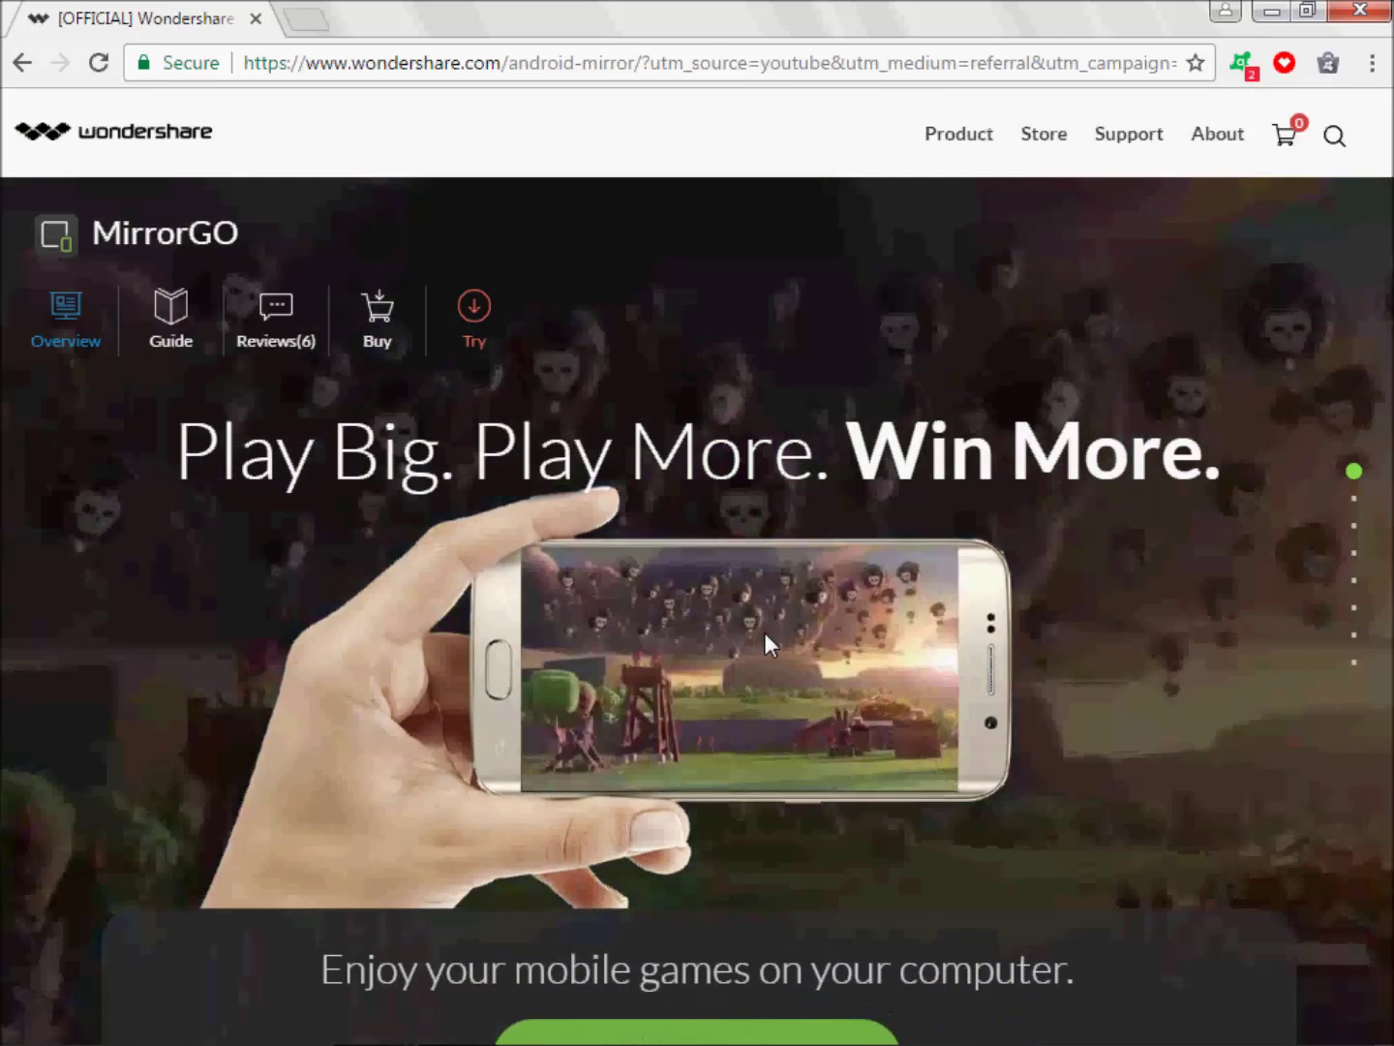
scroll(764, 631, down, 1)
- Bring the MirrorGo page's download section into view via the second nav dot
scroll(717, 523, up, 1)
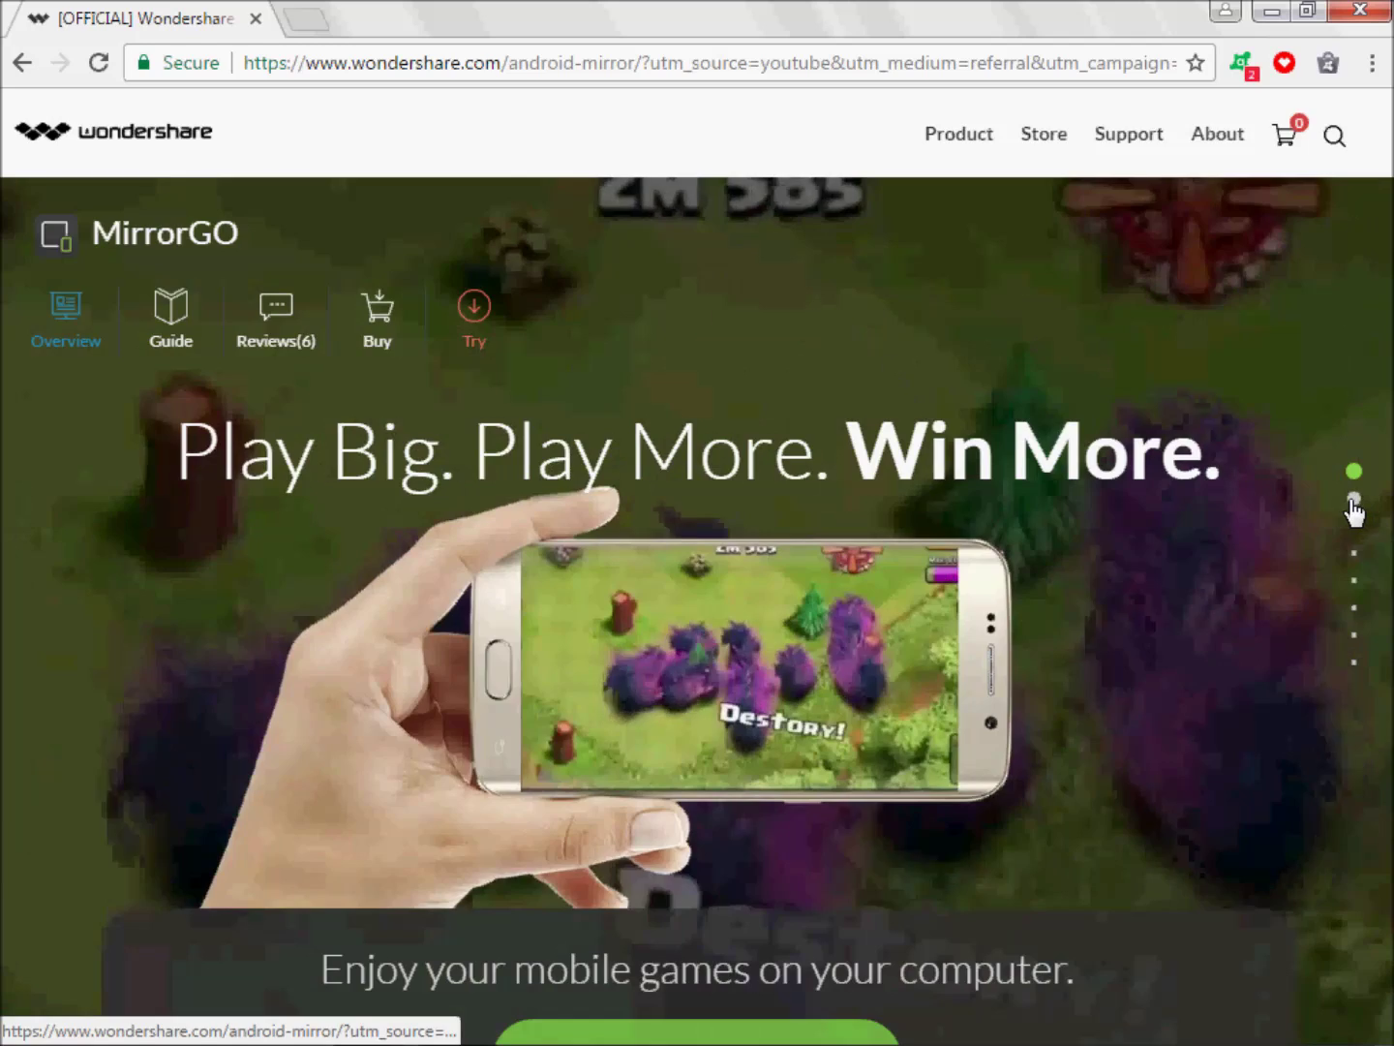
click(1355, 500)
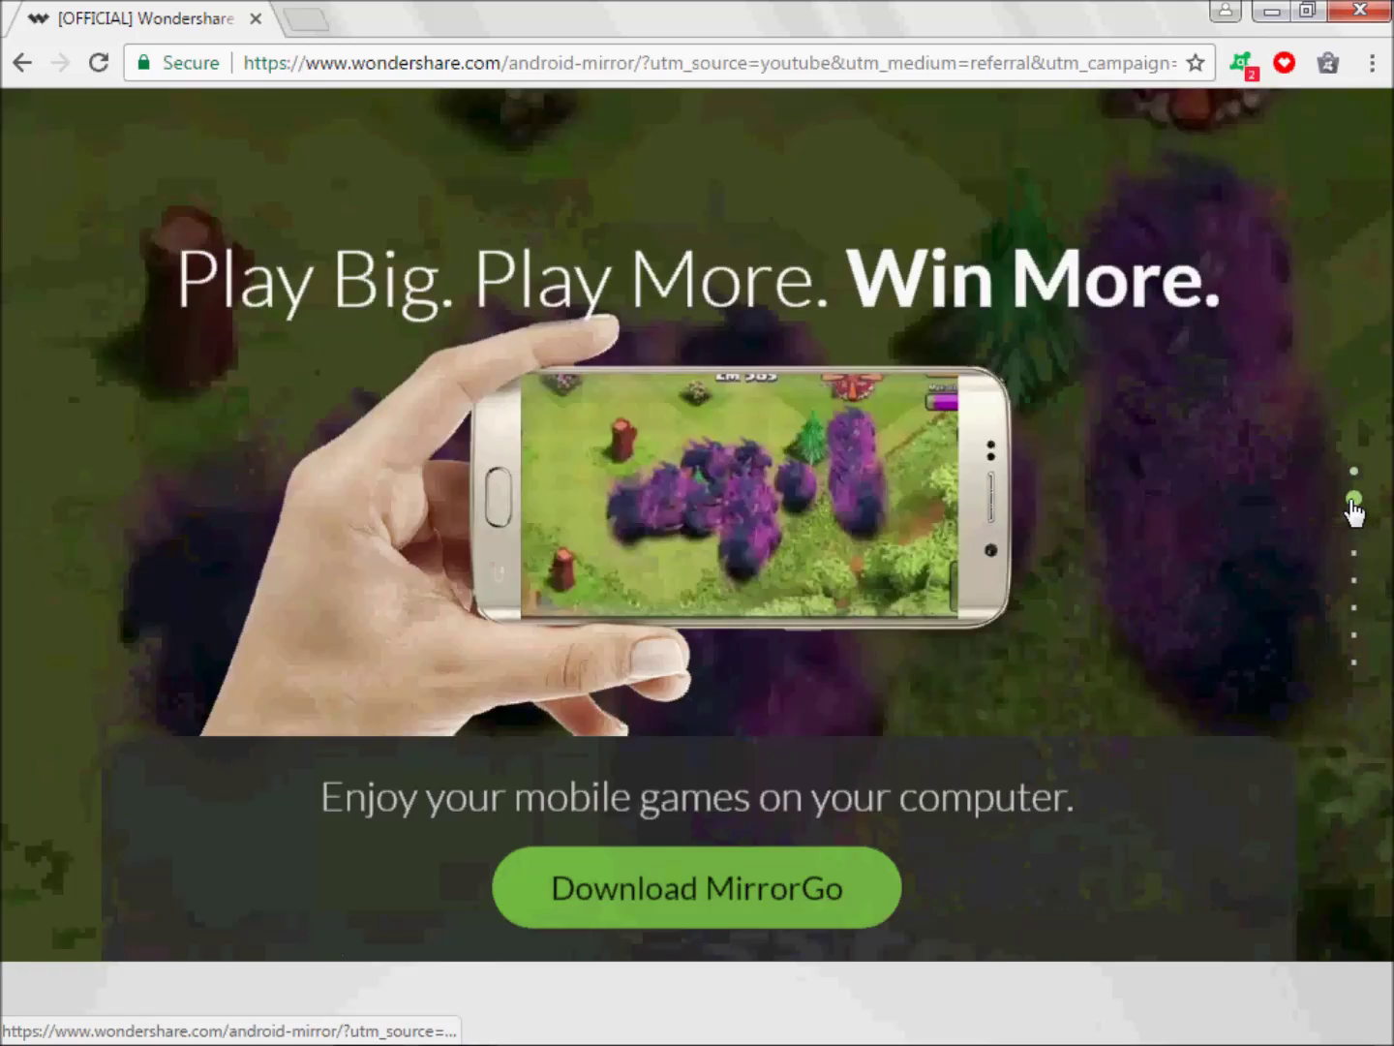
scroll(1355, 509, up, 1)
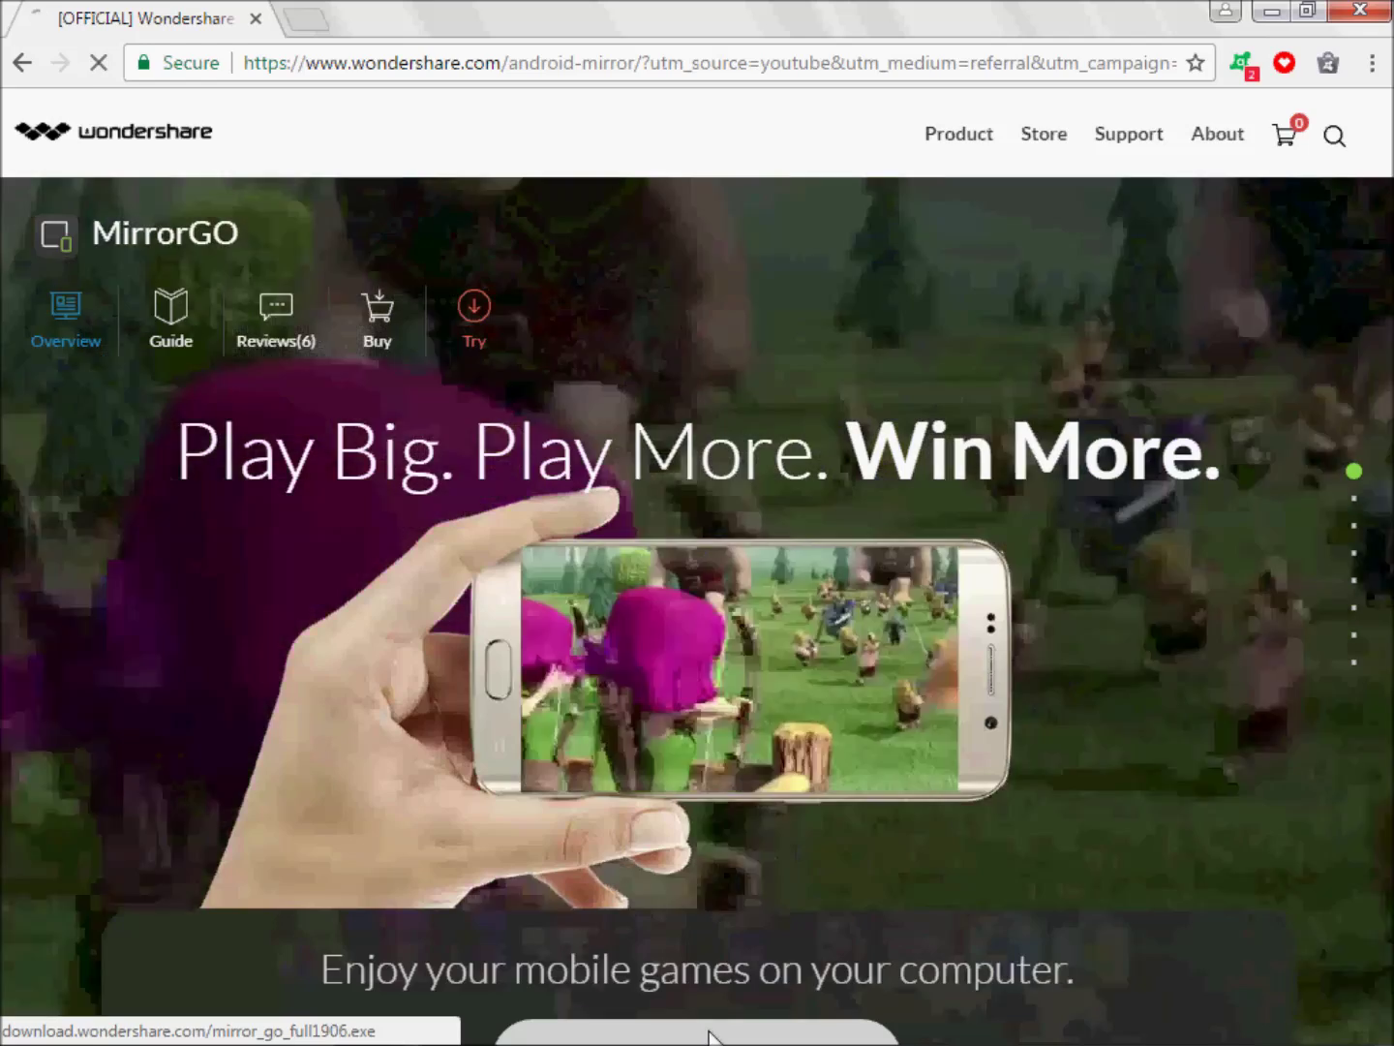
- Download the 994.98 KB MirrorGo installer with Internet Download Manager, declining integration, and run it
click(712, 1034)
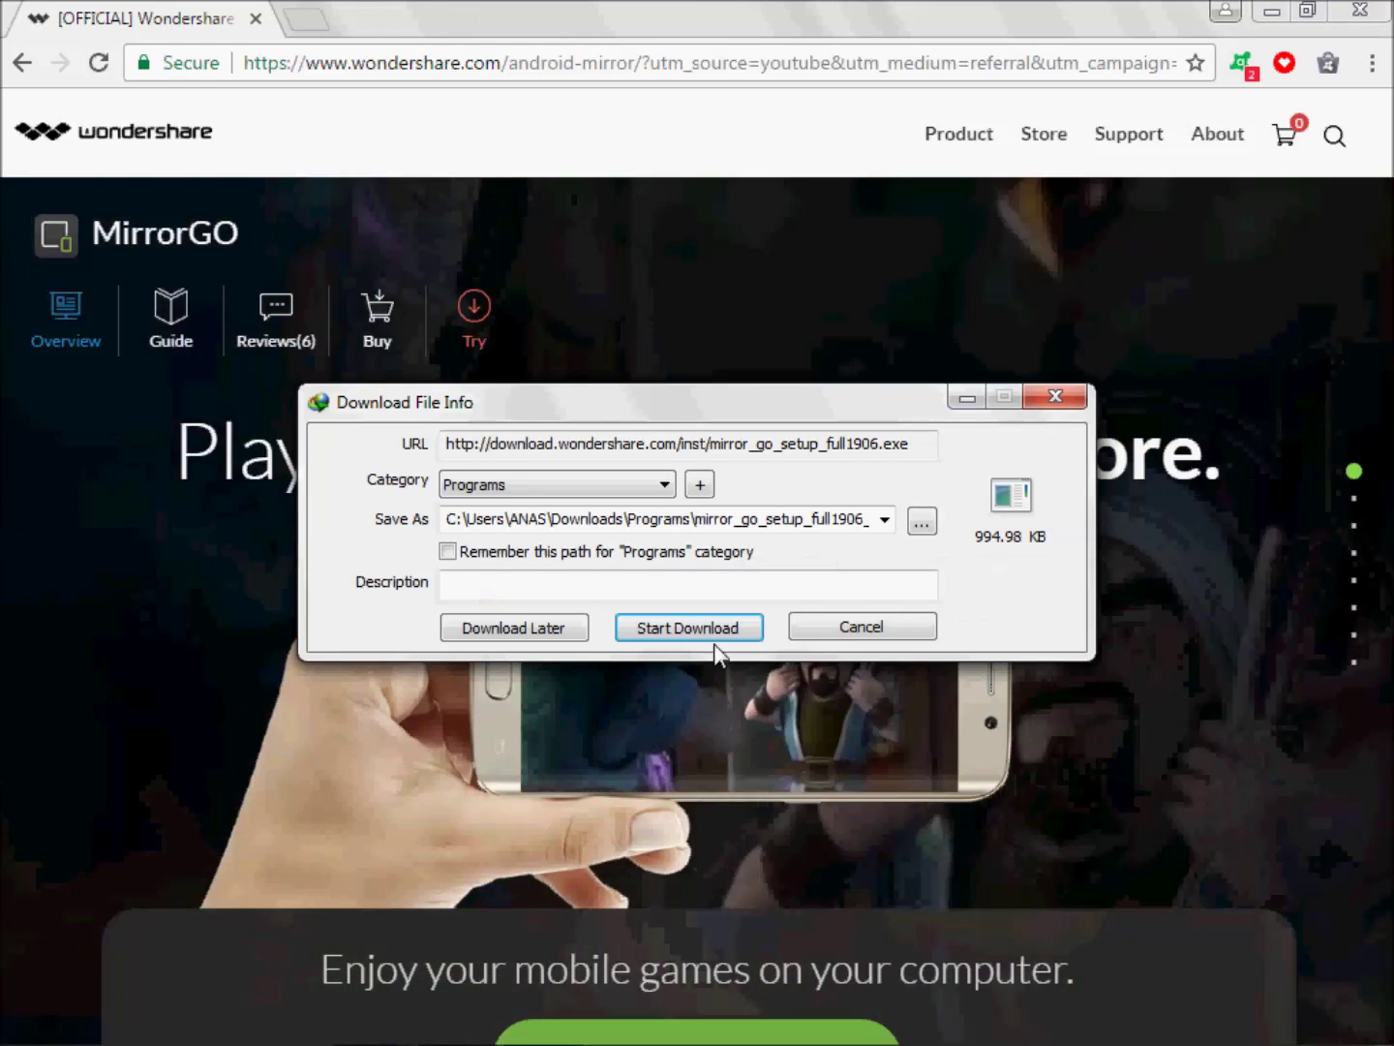
click(717, 637)
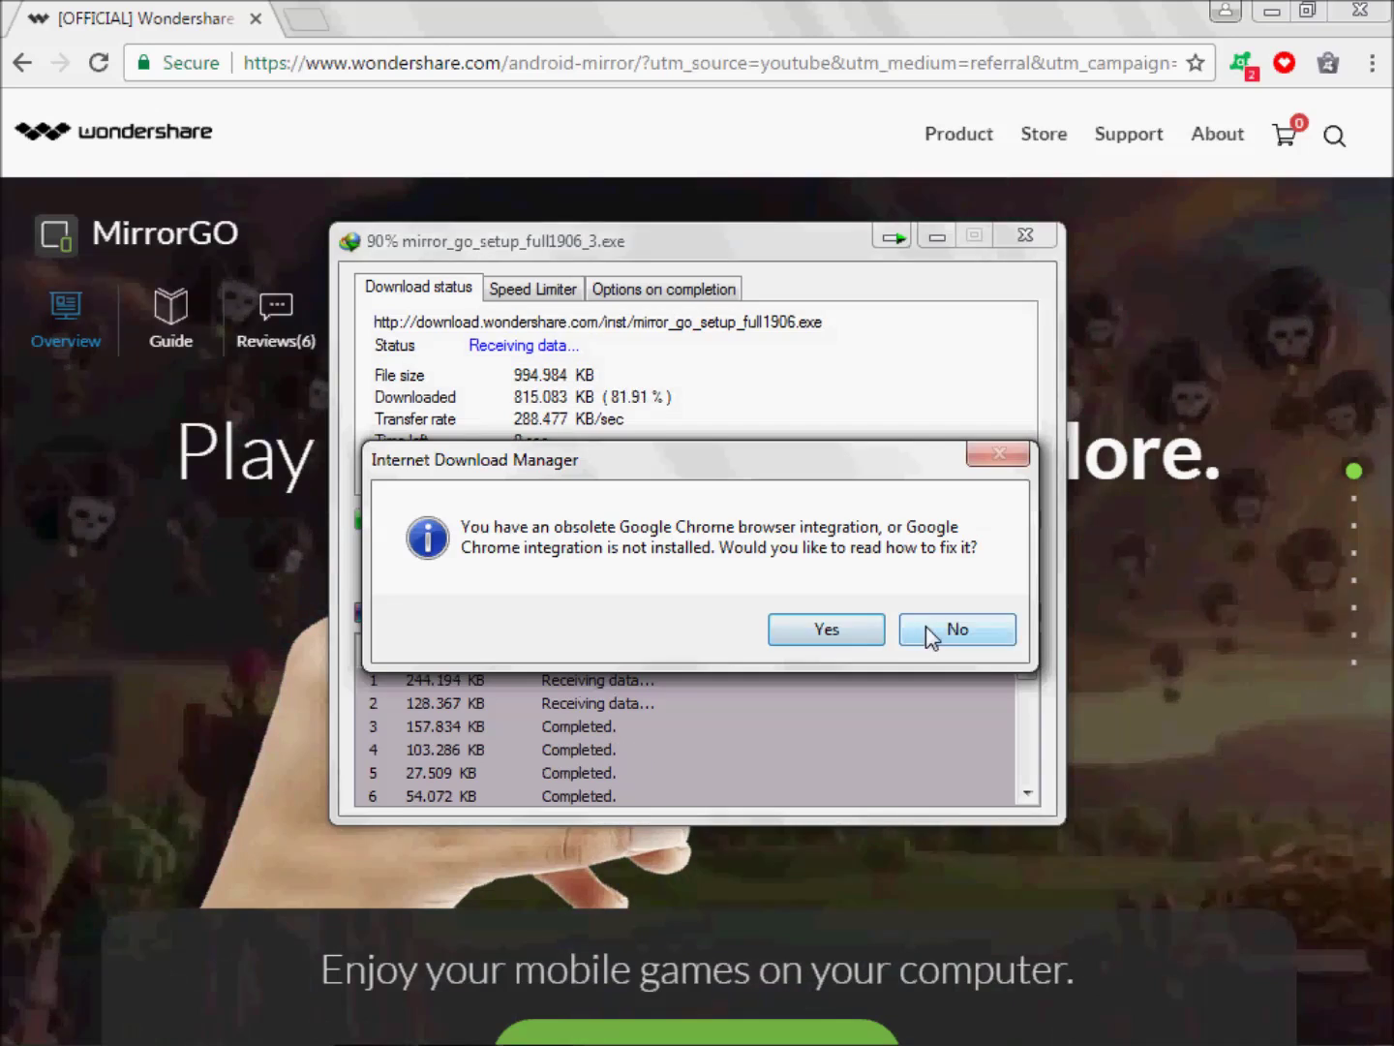
click(930, 634)
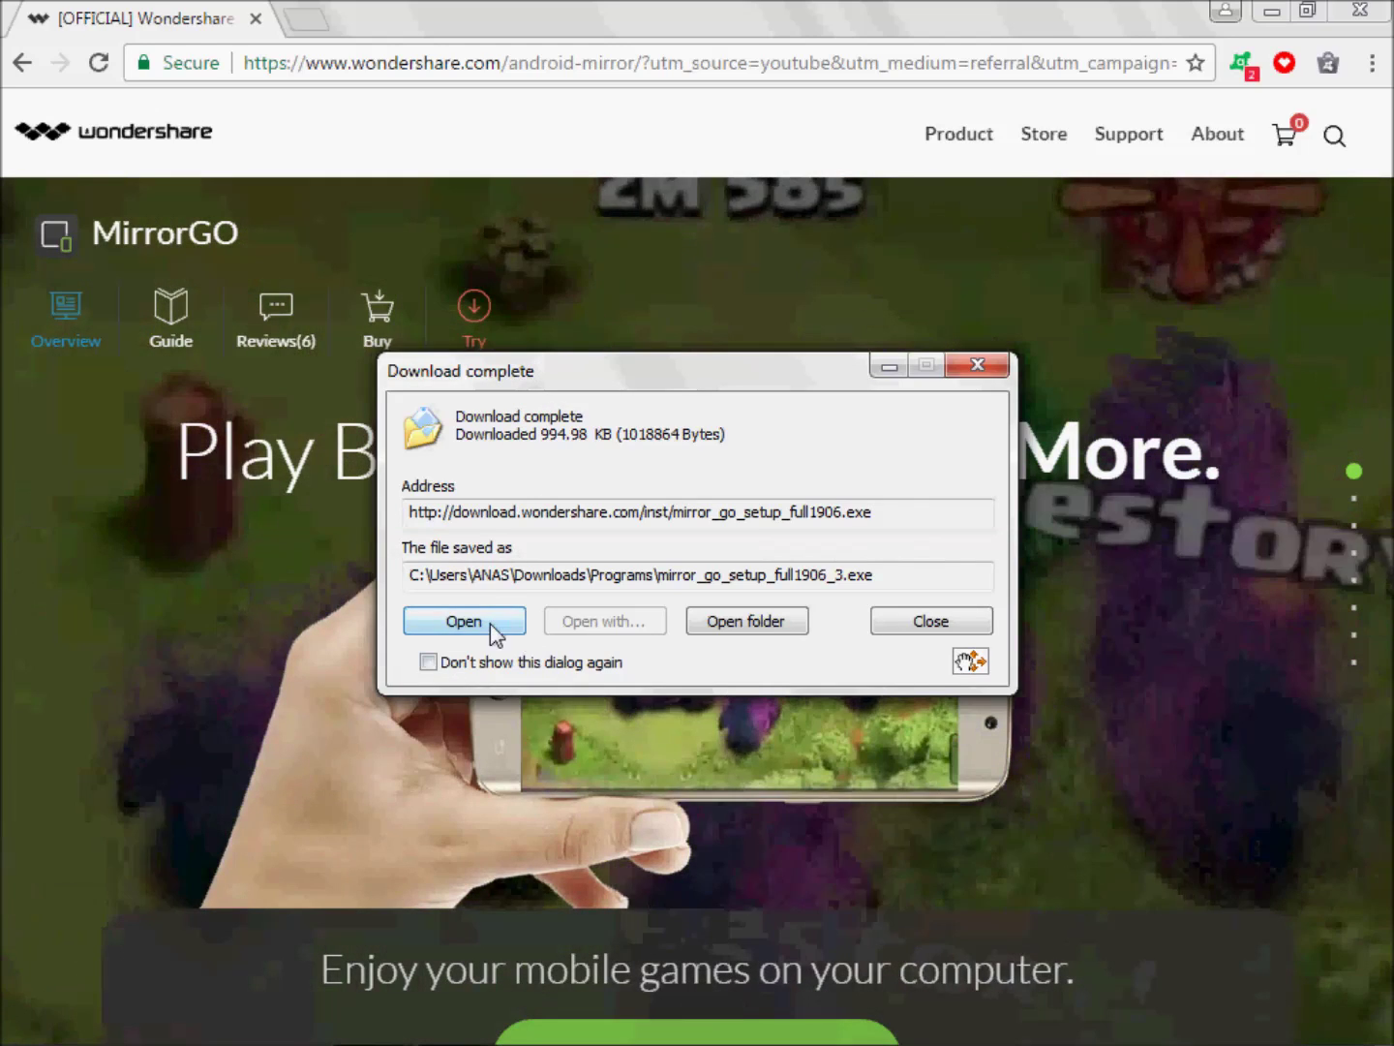
click(490, 623)
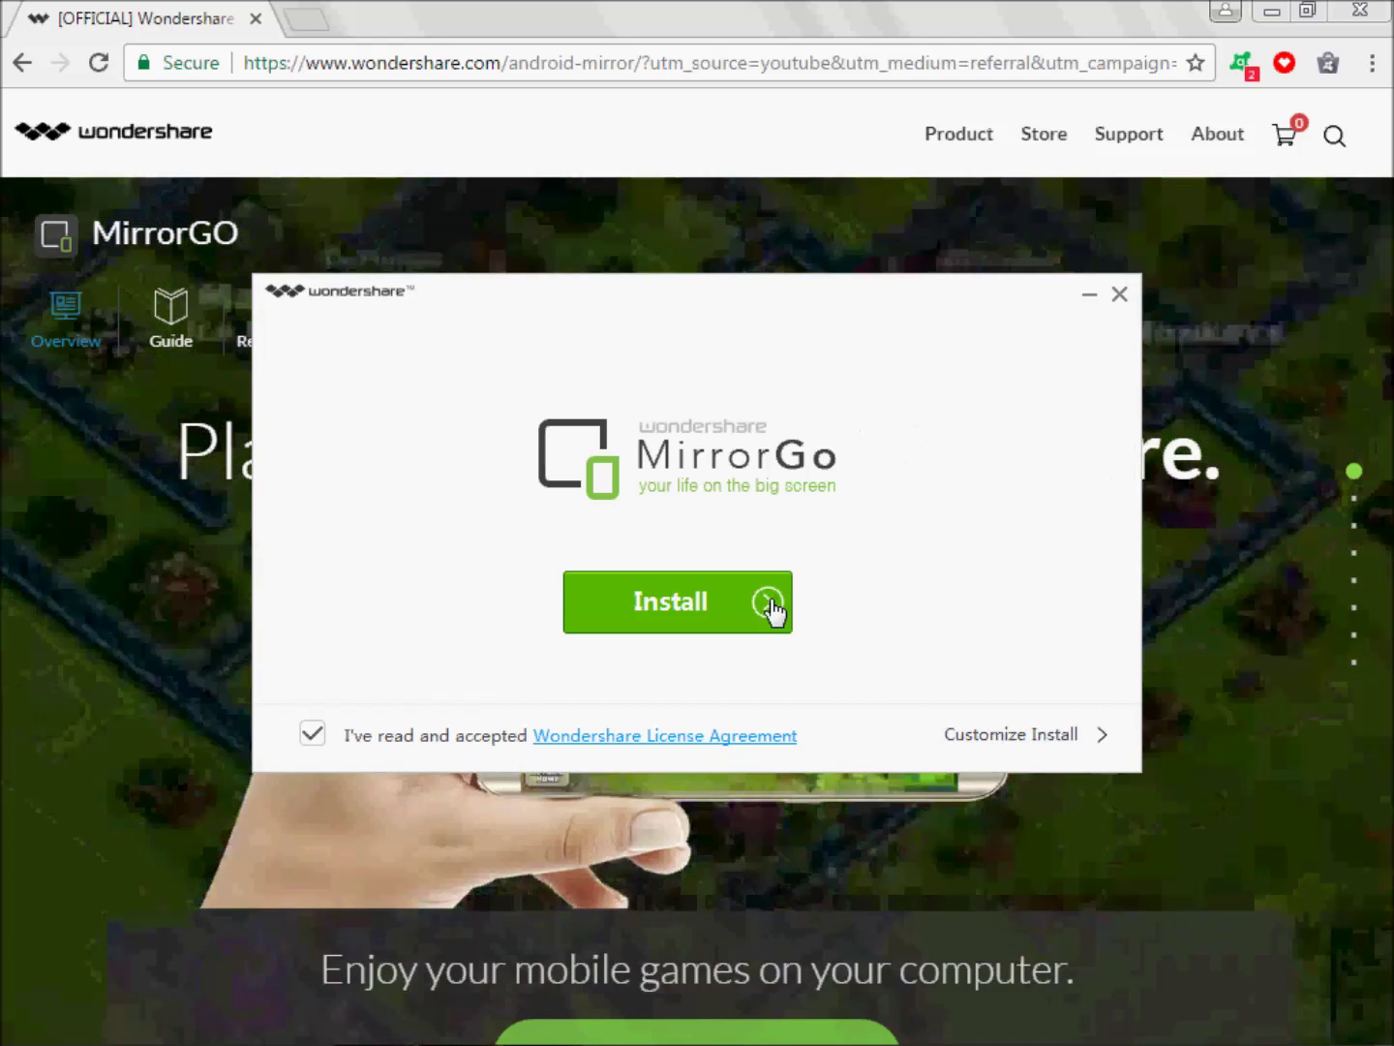
- Install Wondershare MirrorGo and start it from the finished installer
click(772, 610)
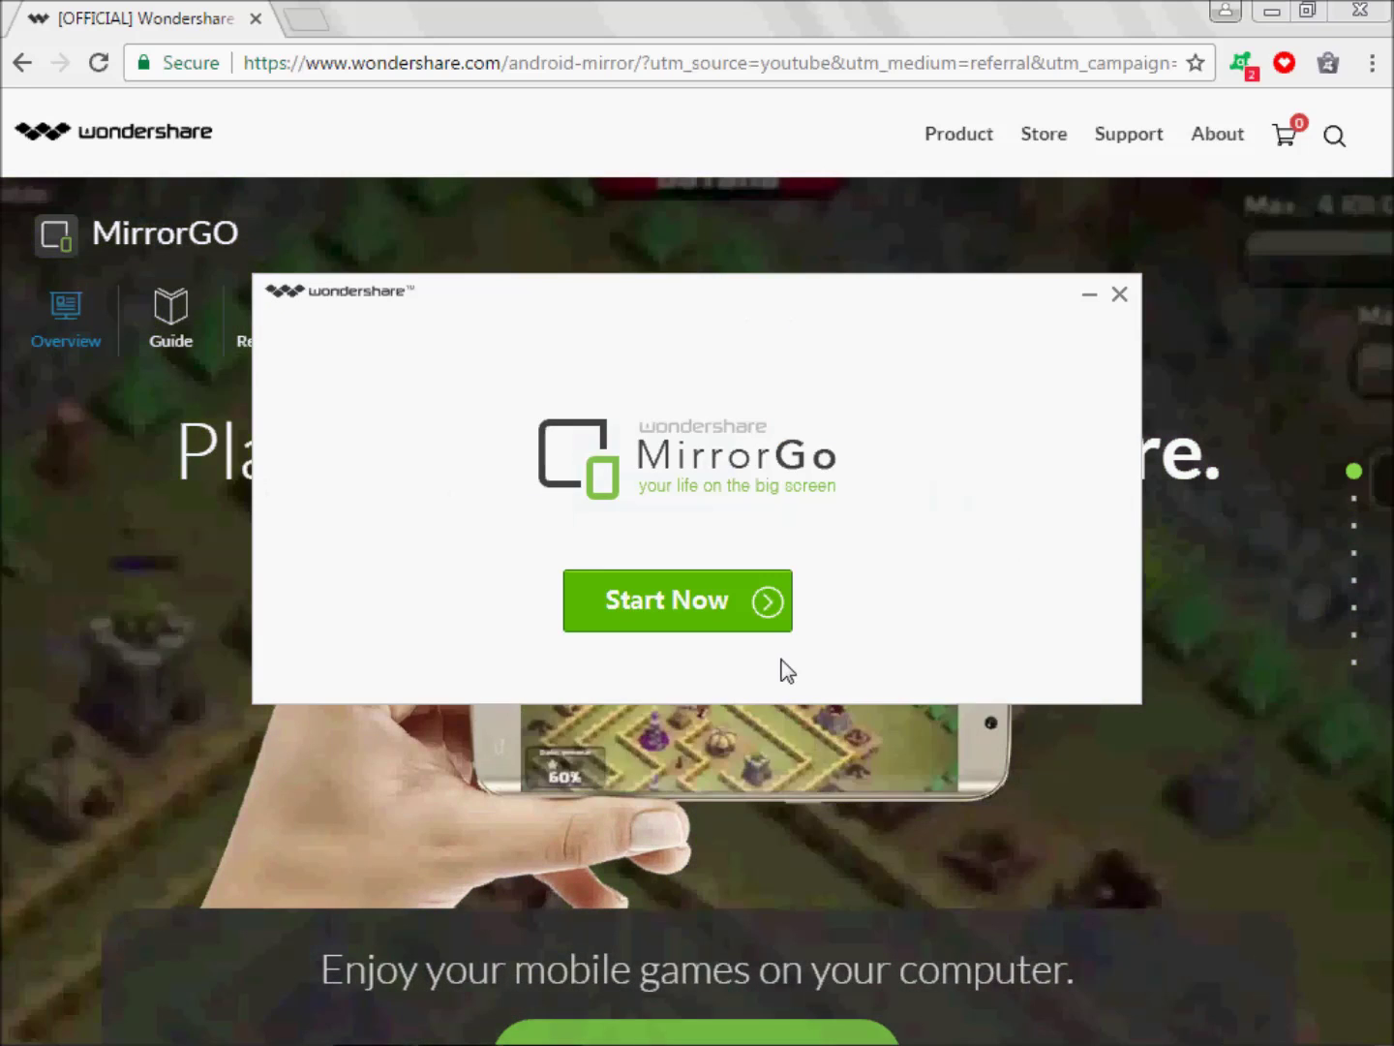
click(725, 617)
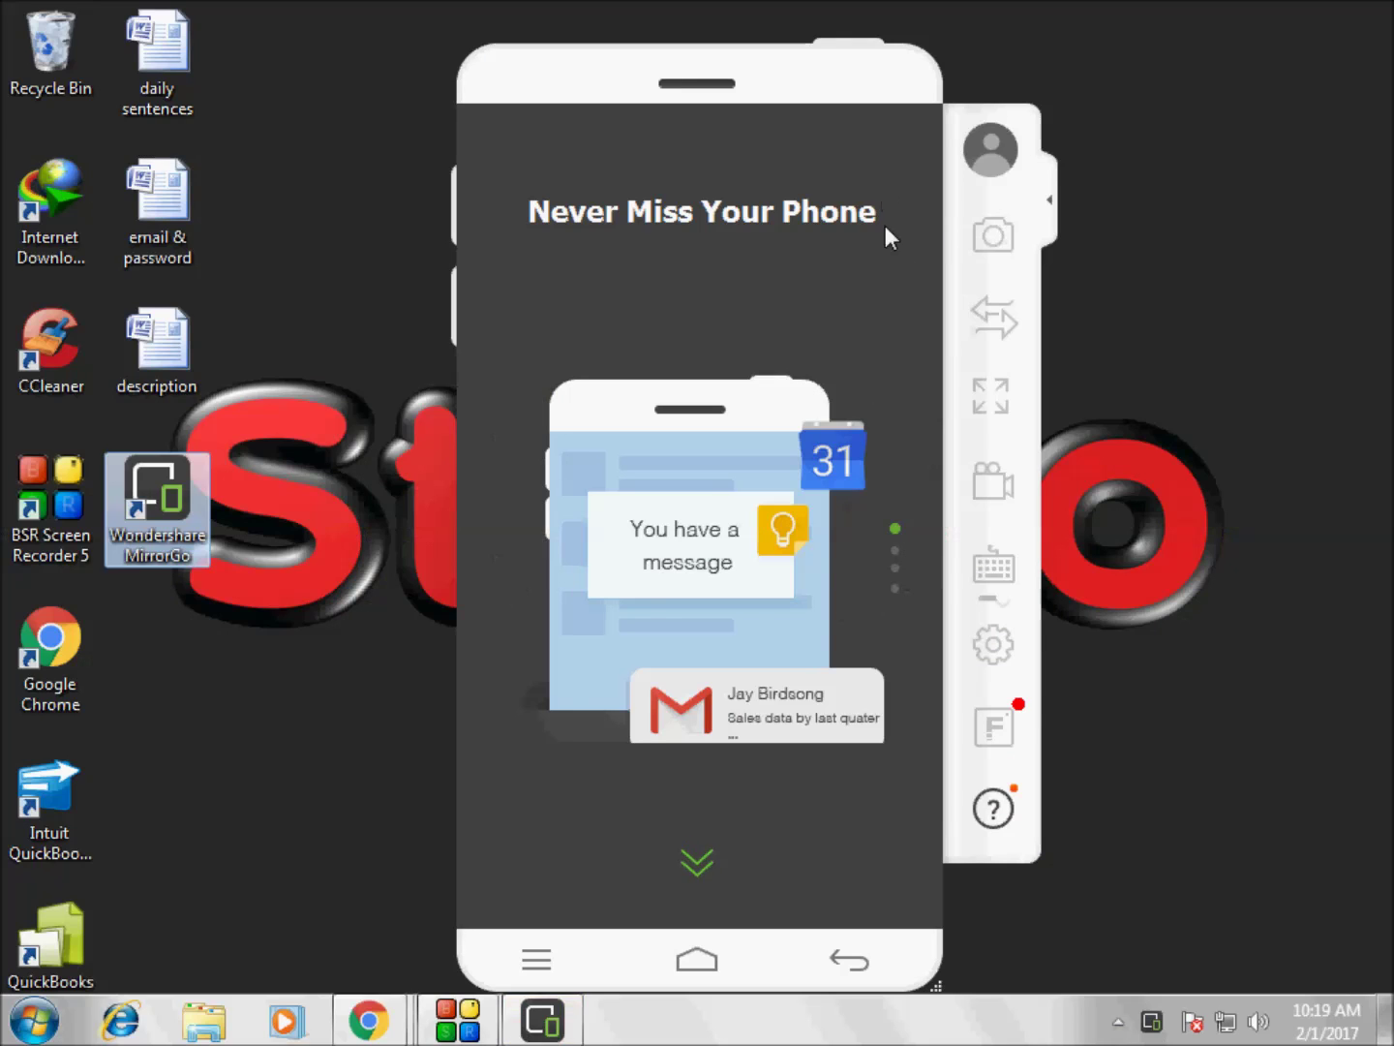
- Skip through the welcome slides and accept HD resolution with Here we go
click(699, 863)
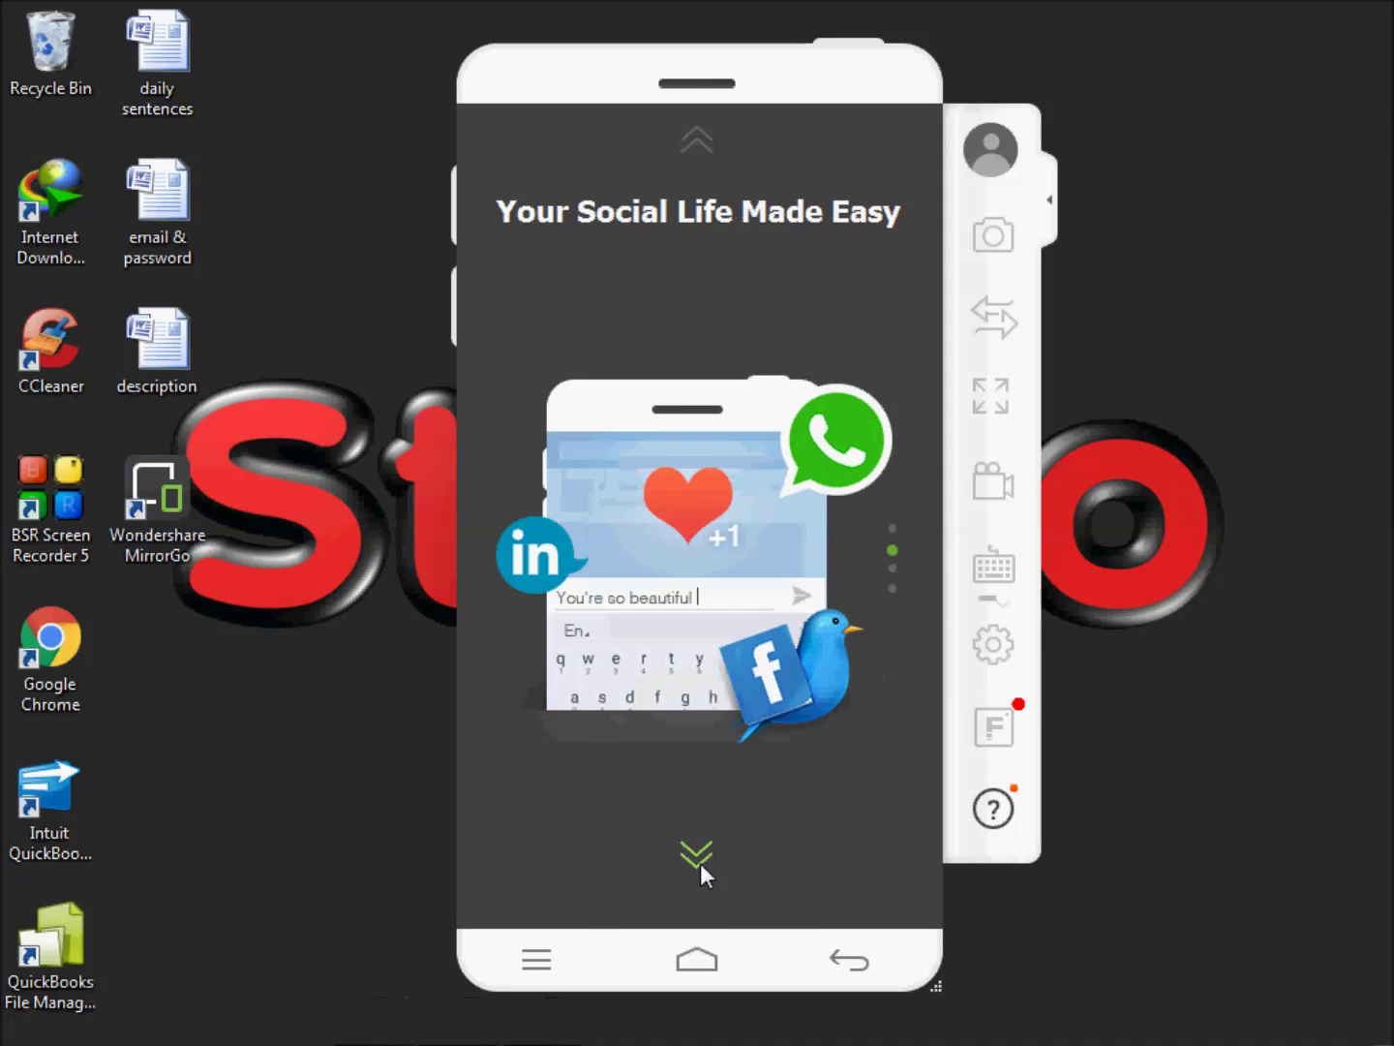
click(700, 863)
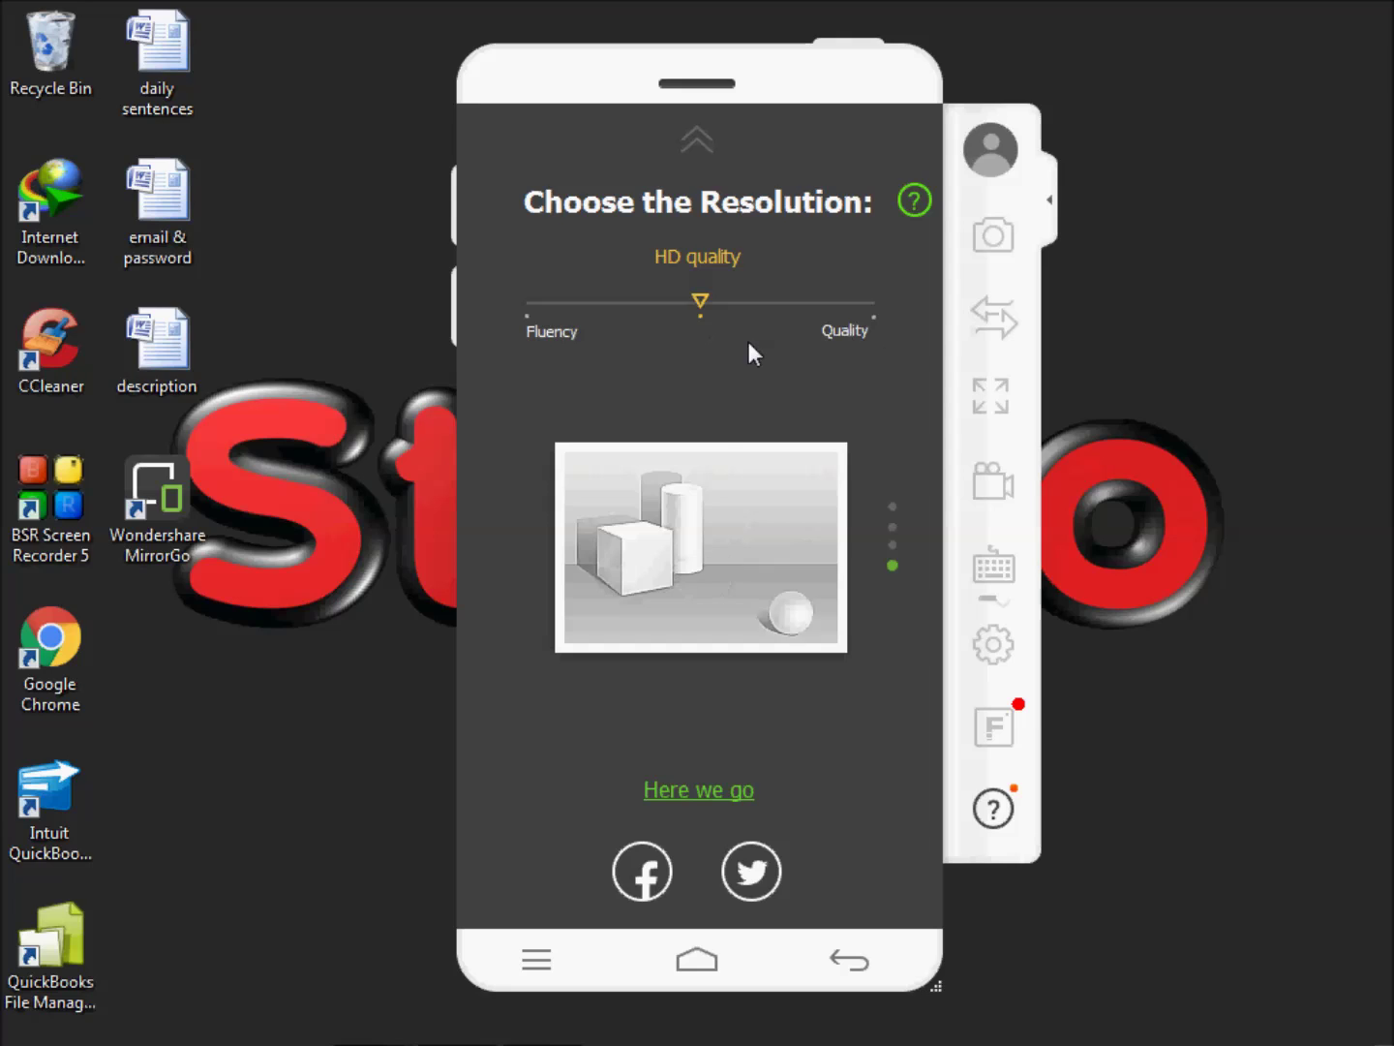
click(711, 801)
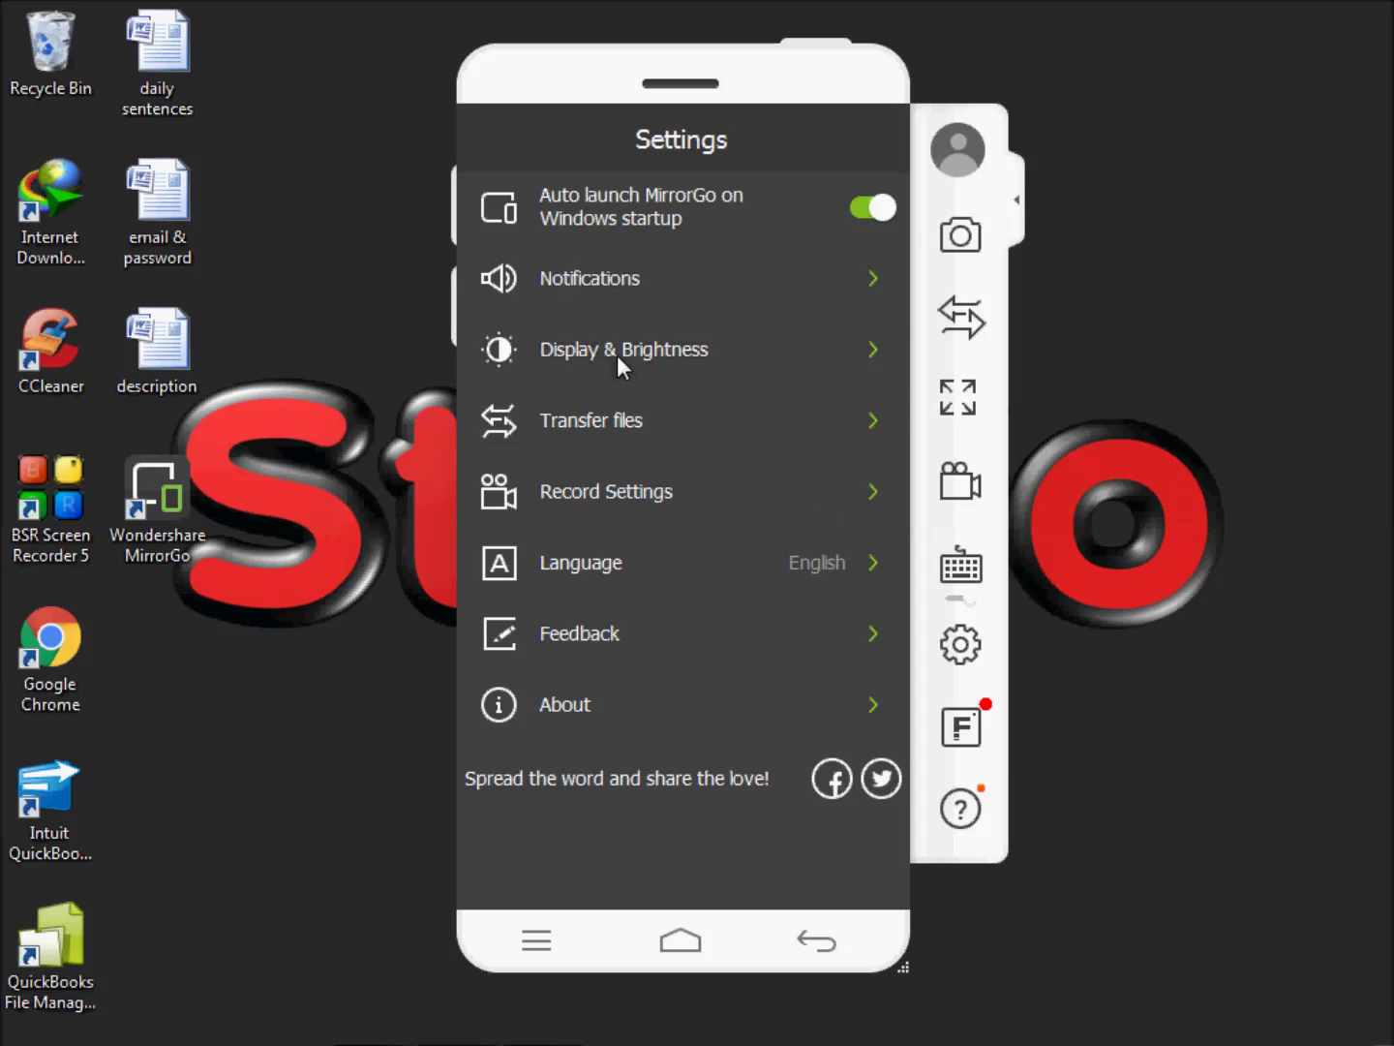
- Set Display & Brightness > Resolution to Ultra HD and confirm the change
click(617, 354)
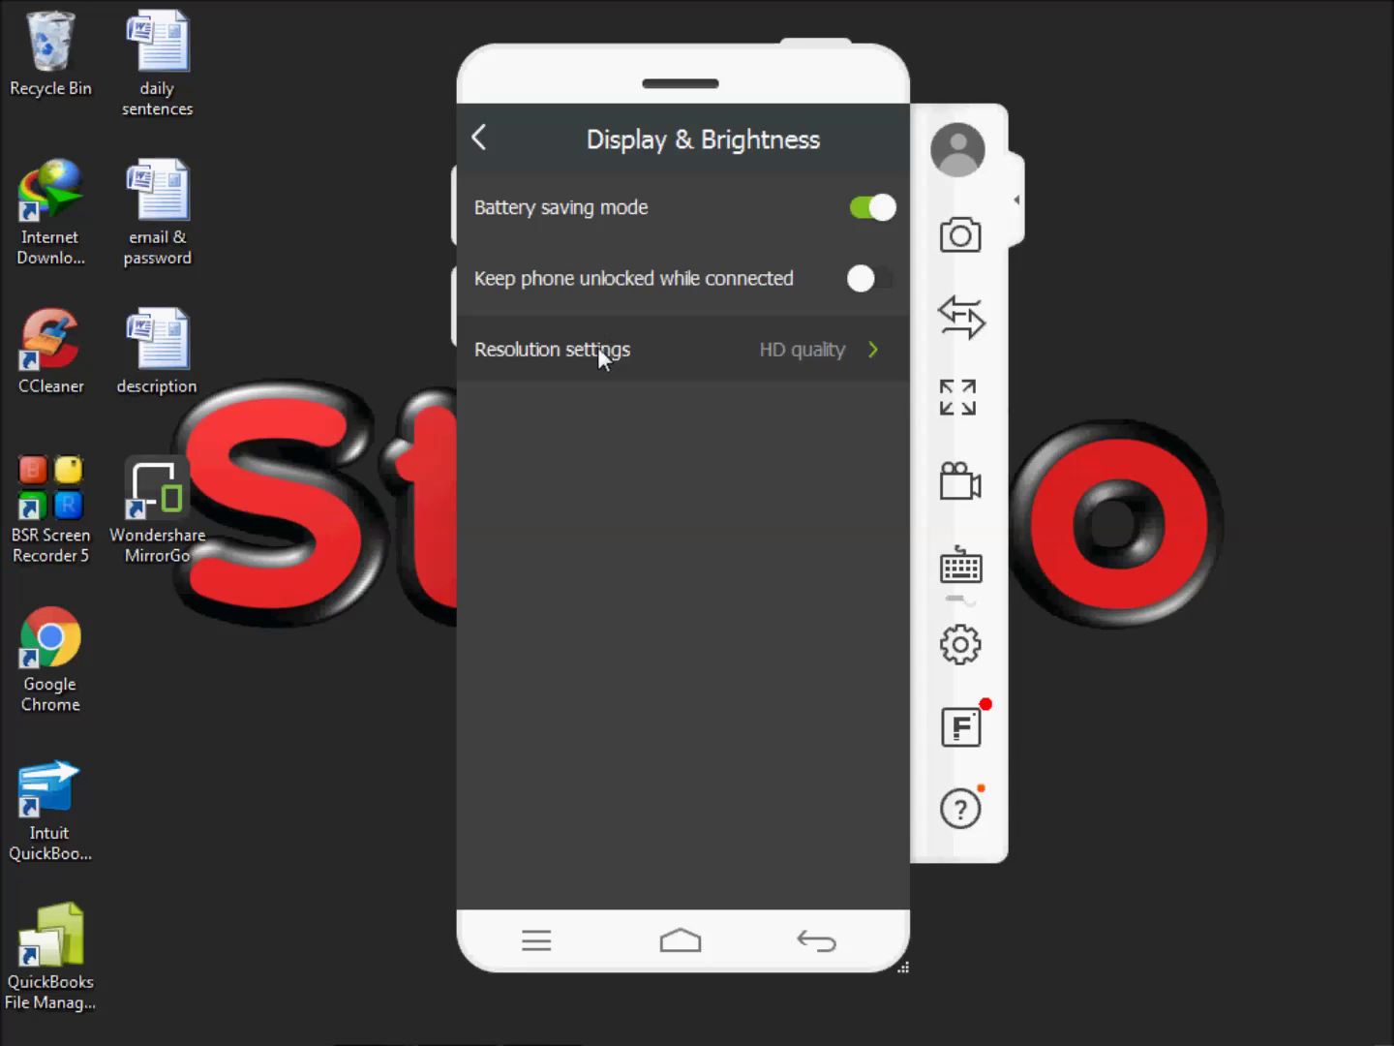
click(588, 359)
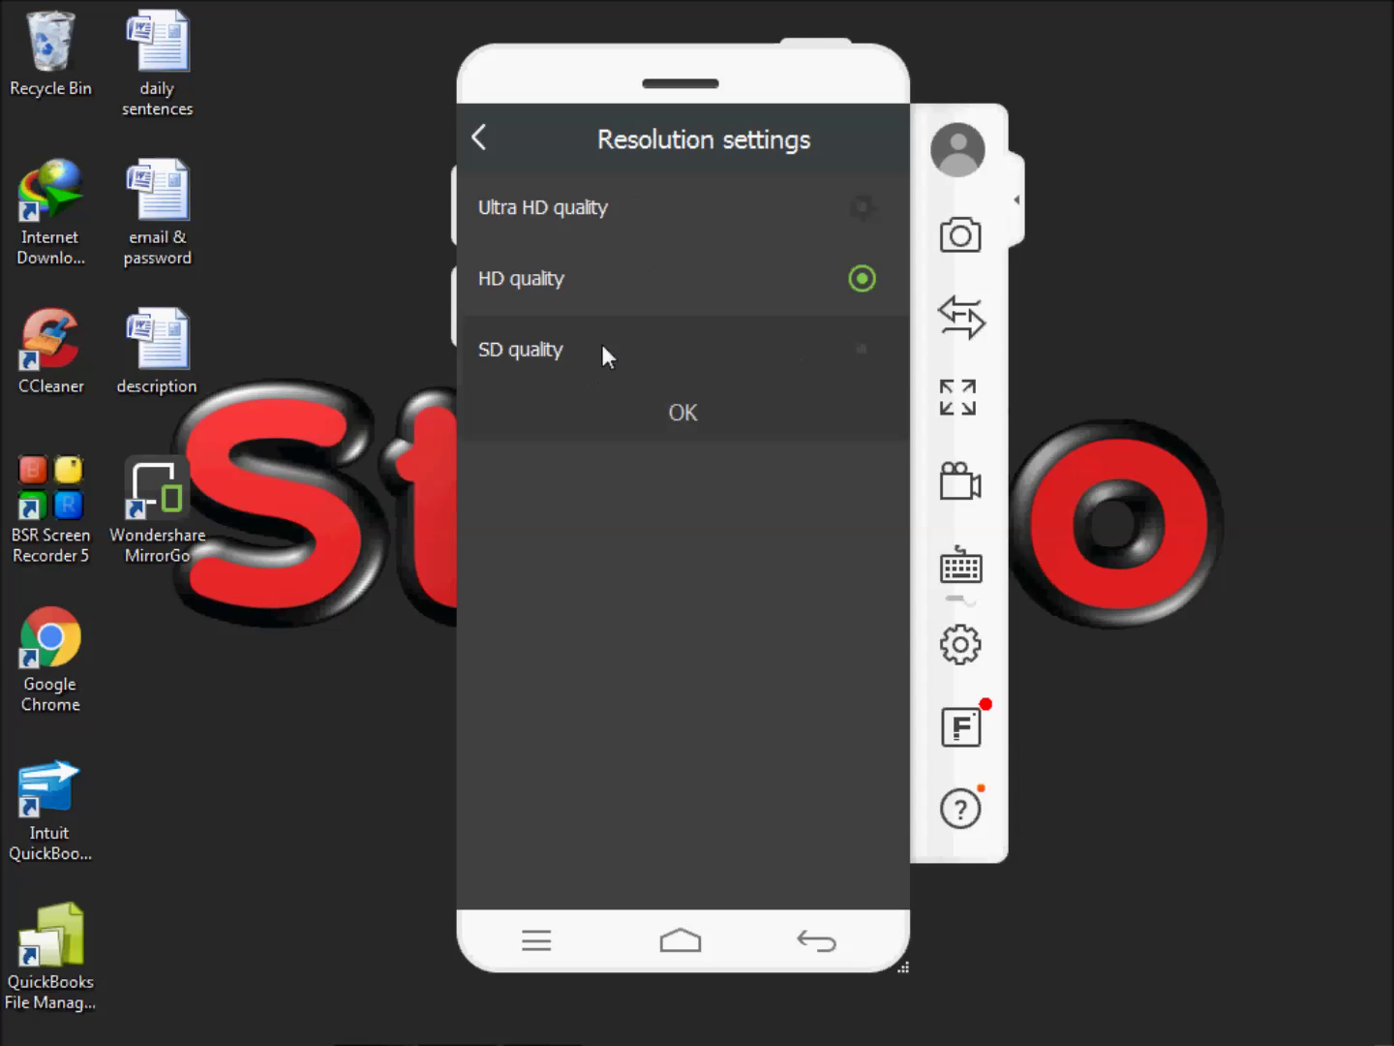
click(599, 214)
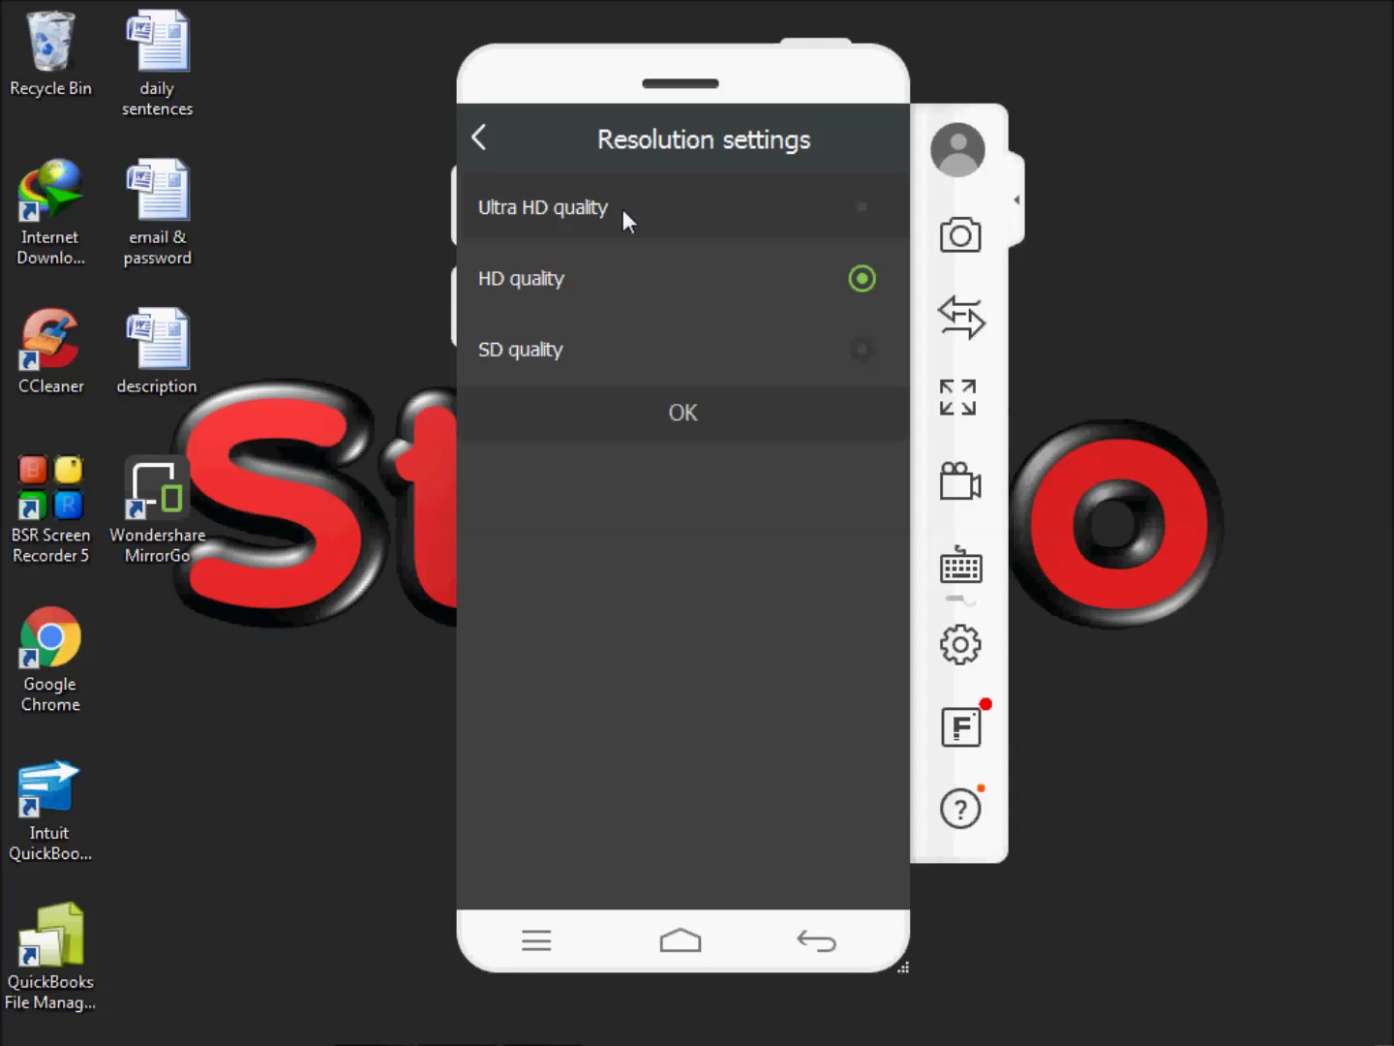
click(690, 414)
click(795, 625)
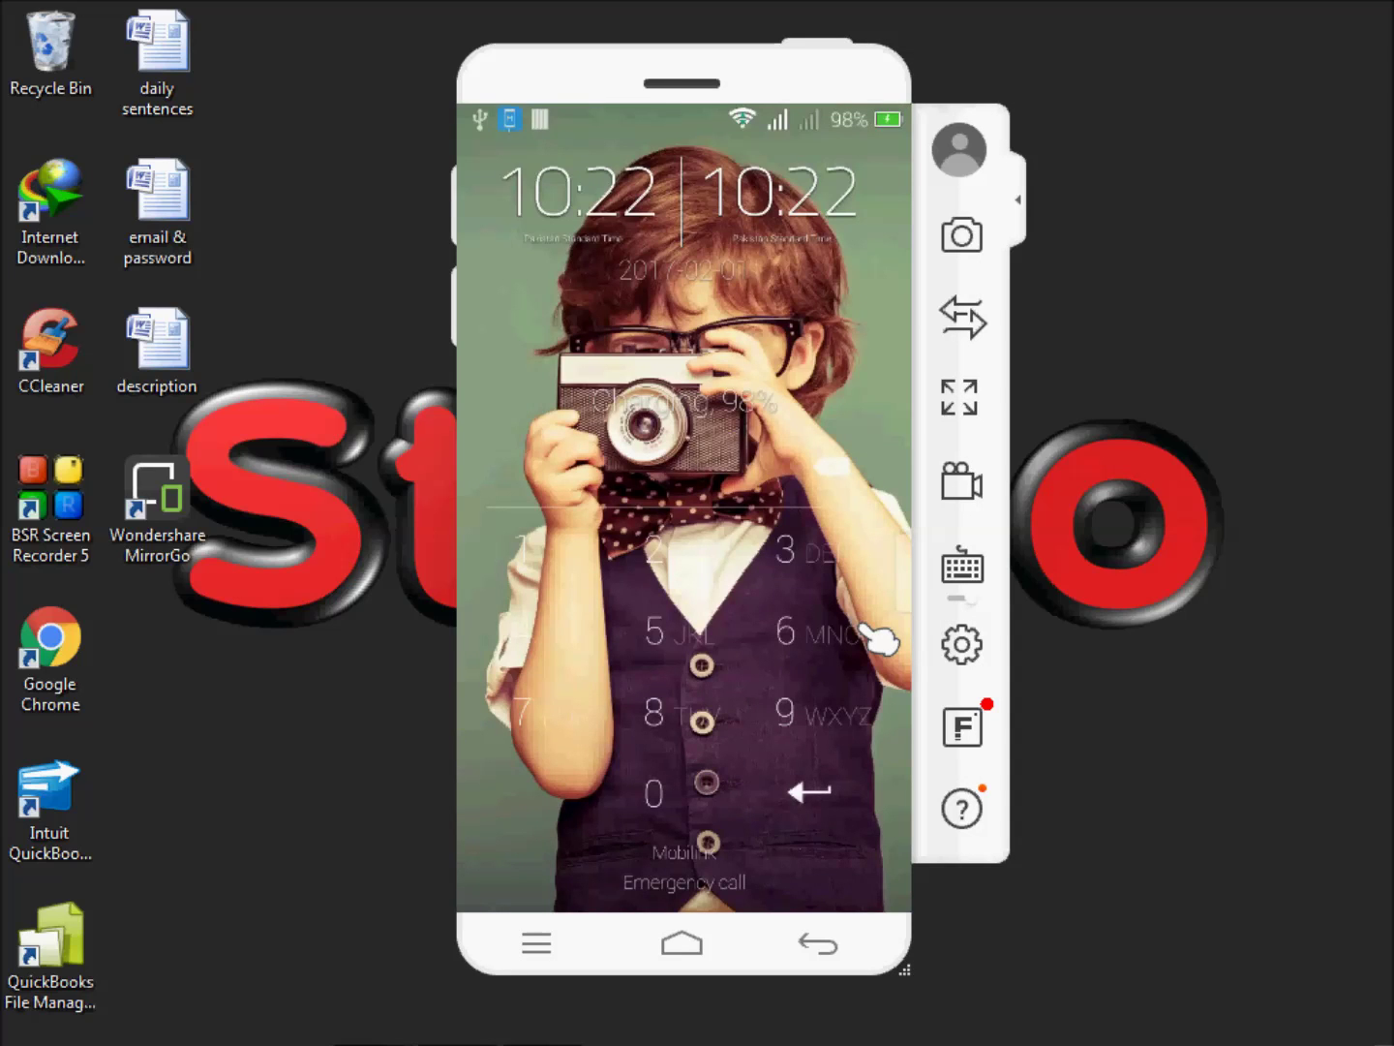
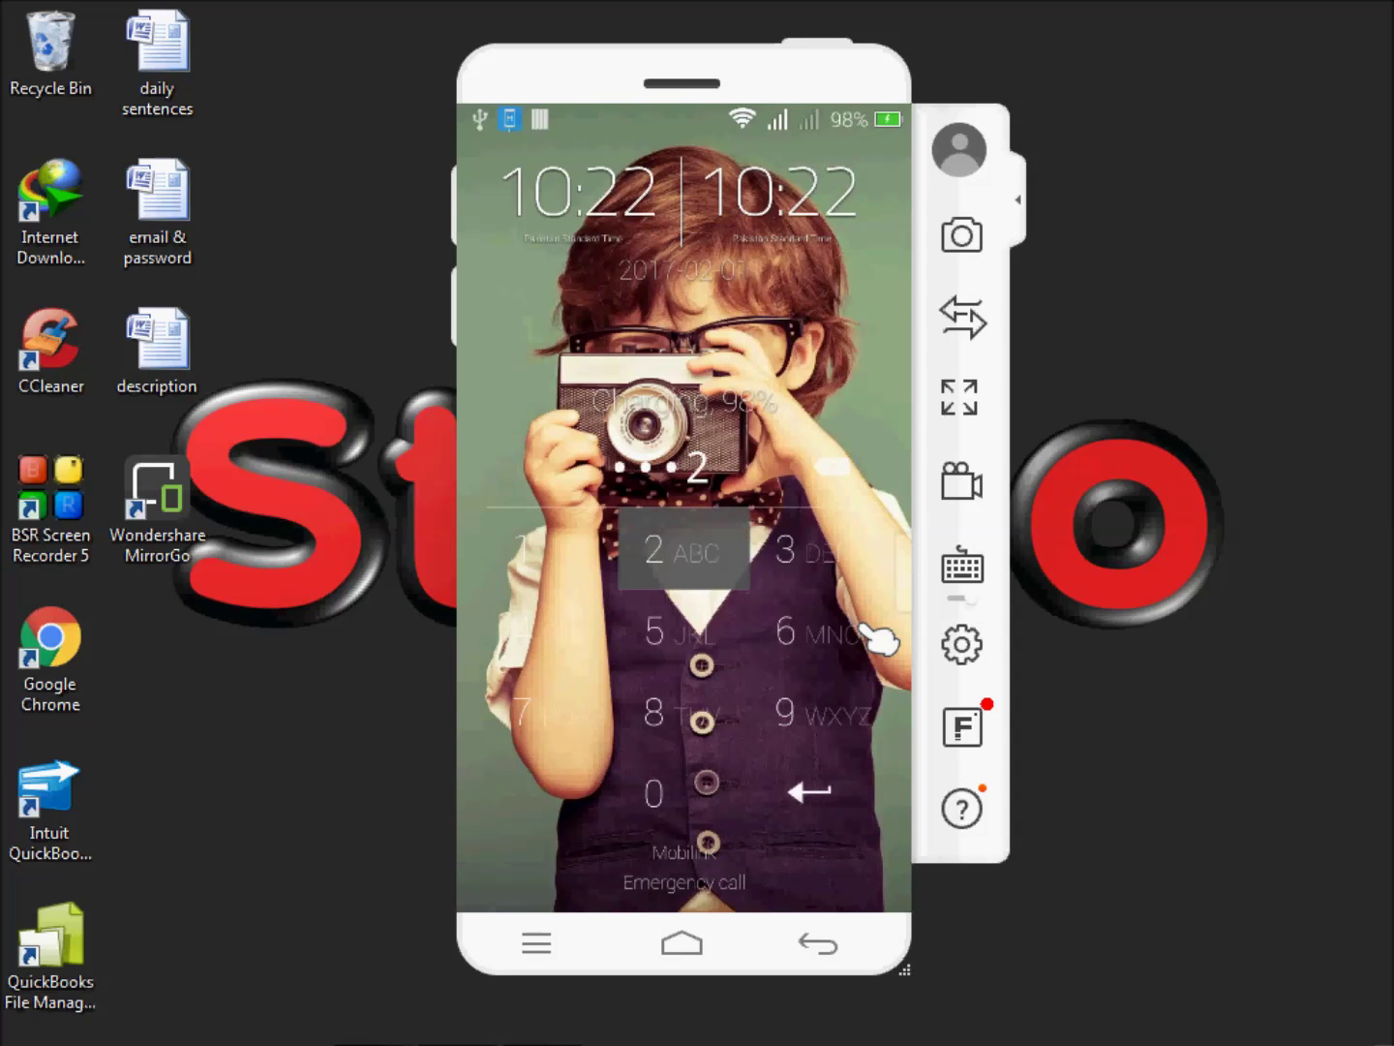